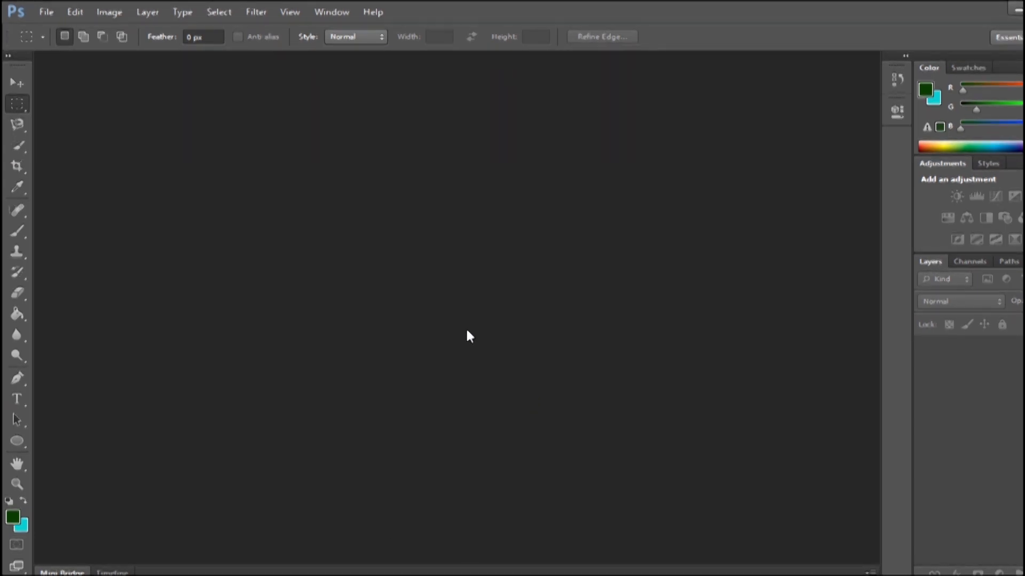
# Create a new 2560 × 1440 px RGB document at 300 pixels/inch with a white background.
pyautogui.hotkey('ctrl', 'n')
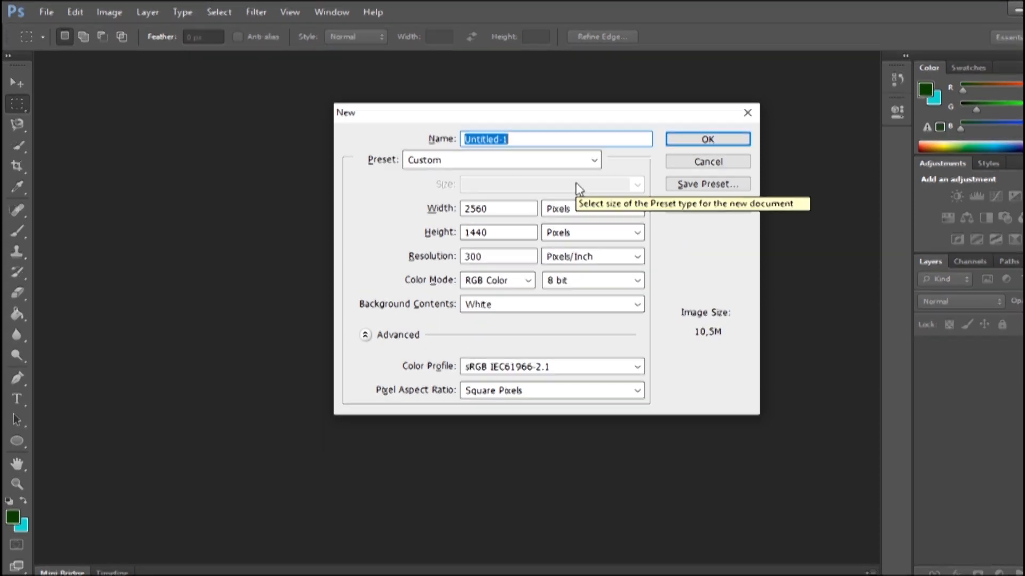
pyautogui.click(672, 141)
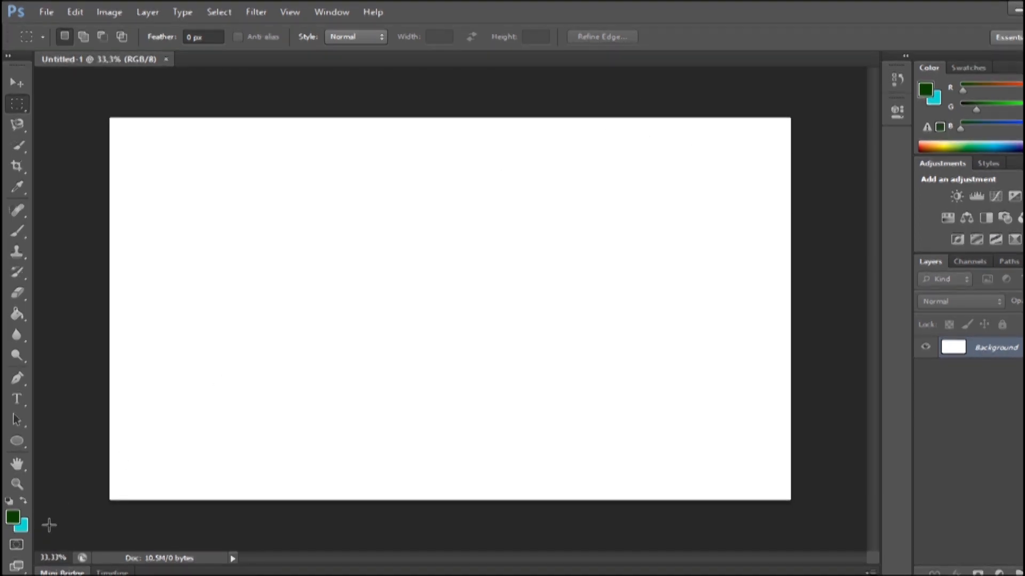
# Draw an ellipse shape in the middle of the canvas and set its width and height to 1000 px.
pyautogui.click(18, 441)
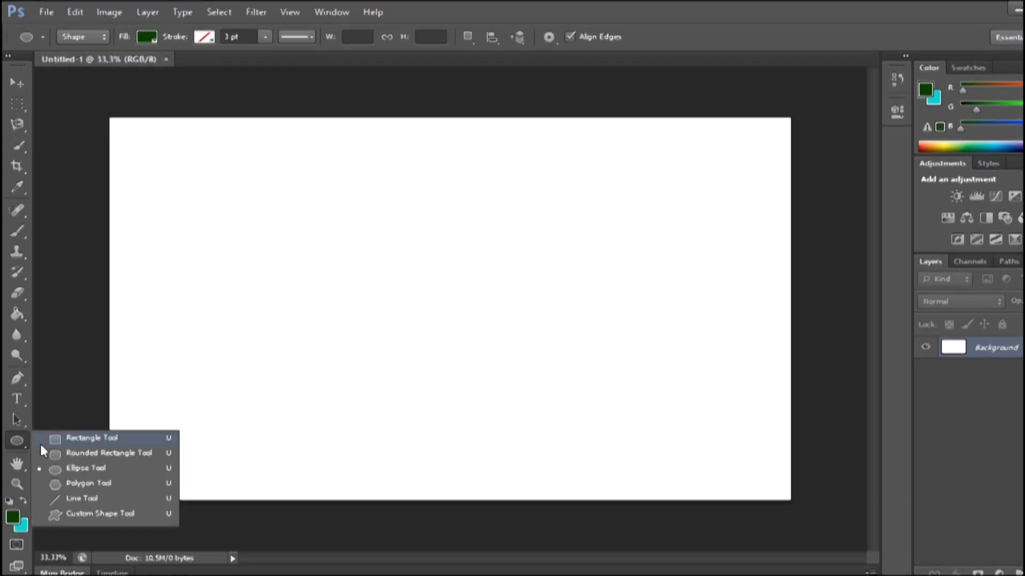
pyautogui.click(82, 471)
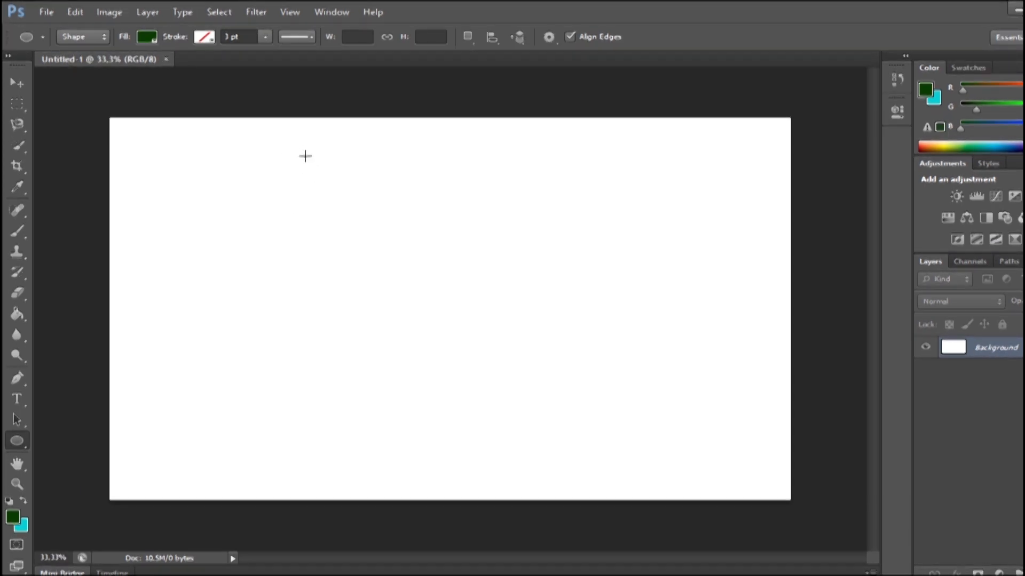
pyautogui.moveTo(323, 188); pyautogui.dragTo(581, 461)
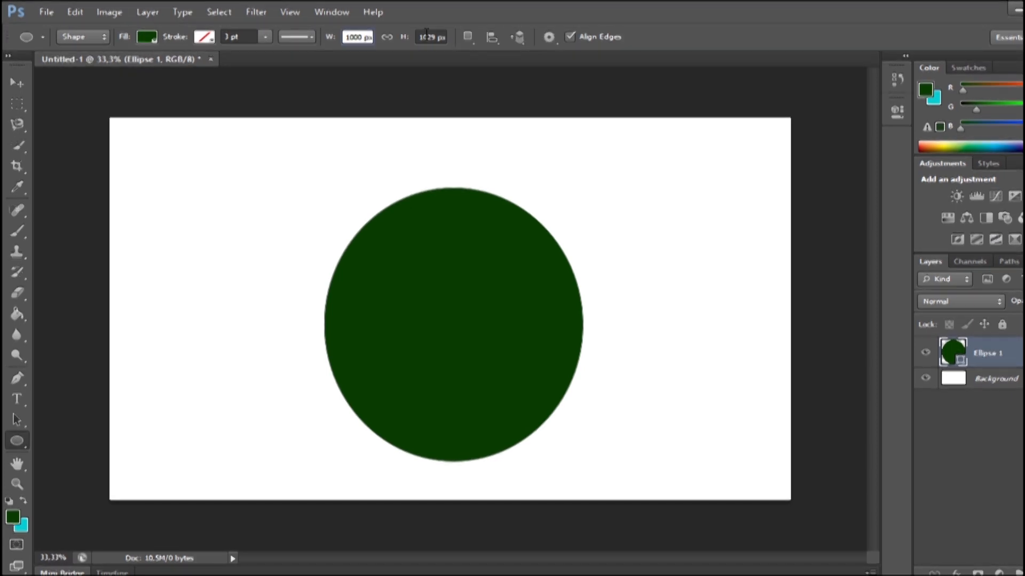
pyautogui.click(424, 38)
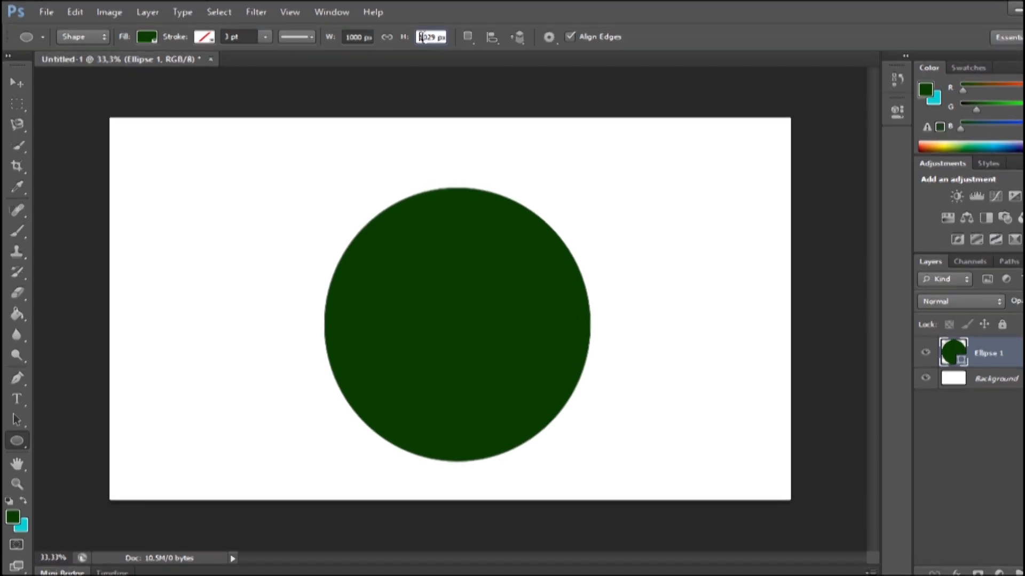
pyautogui.doubleClick(424, 39)
pyautogui.write('1')
pyautogui.press('Return')
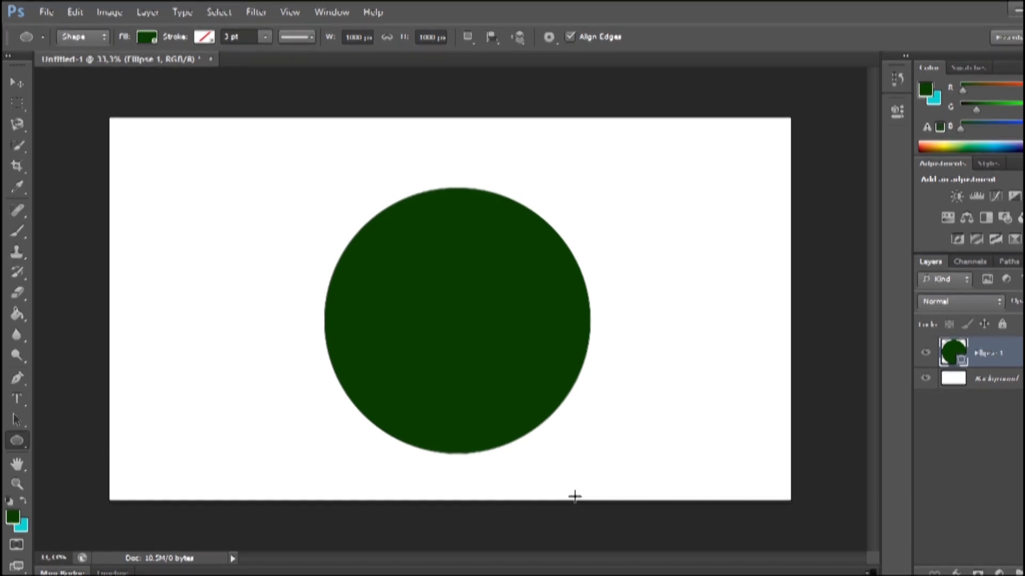
# Change the circle's fill to the medium green 149203.
pyautogui.doubleClick(954, 355)
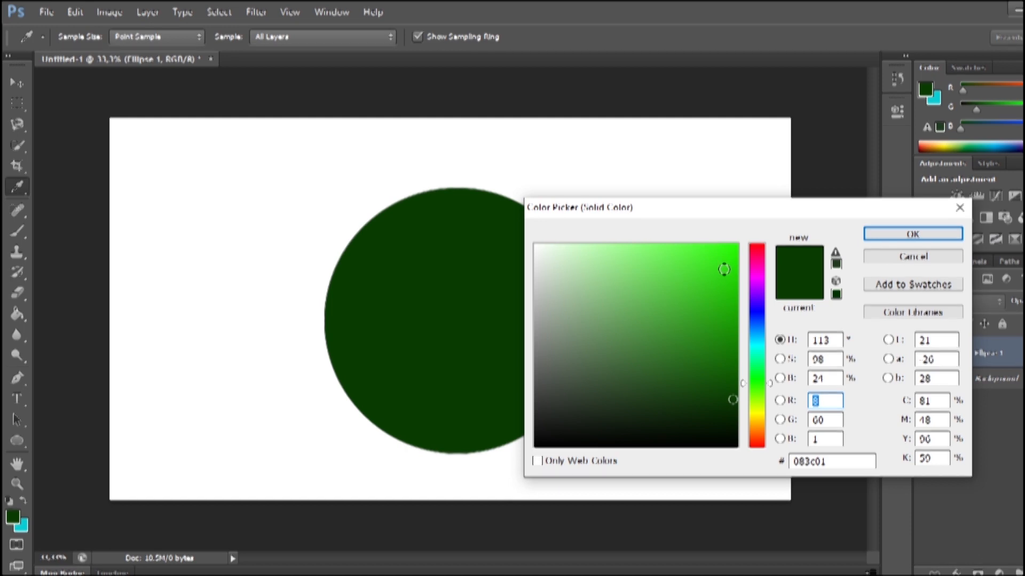
pyautogui.click(728, 266)
pyautogui.click(732, 327)
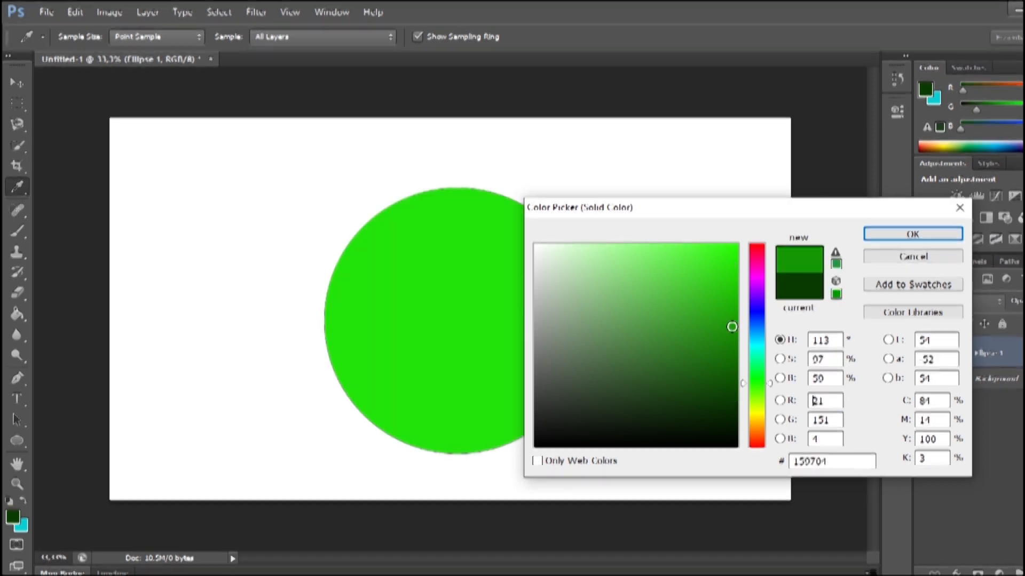
pyautogui.click(732, 428)
pyautogui.click(733, 330)
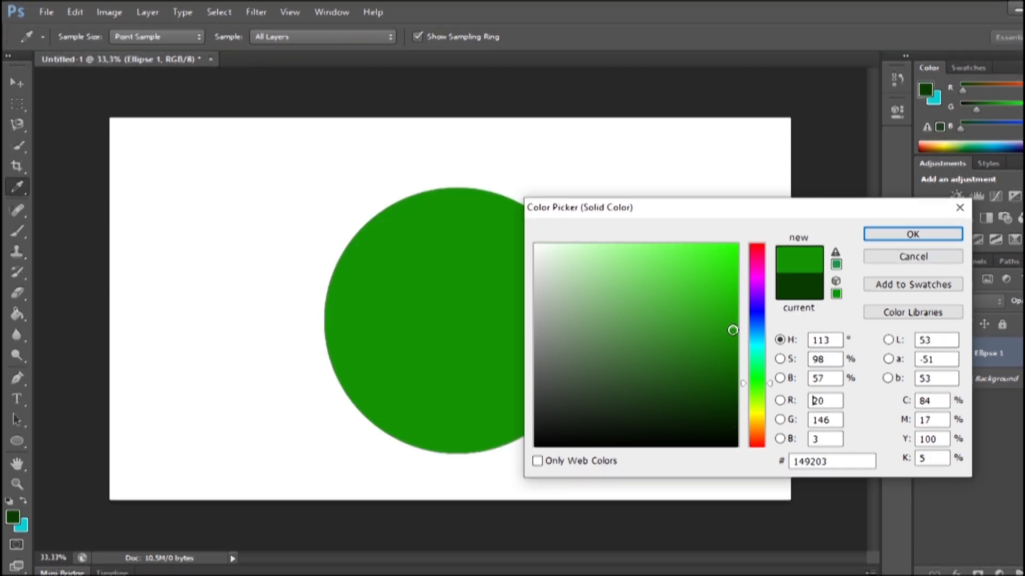
pyautogui.click(908, 234)
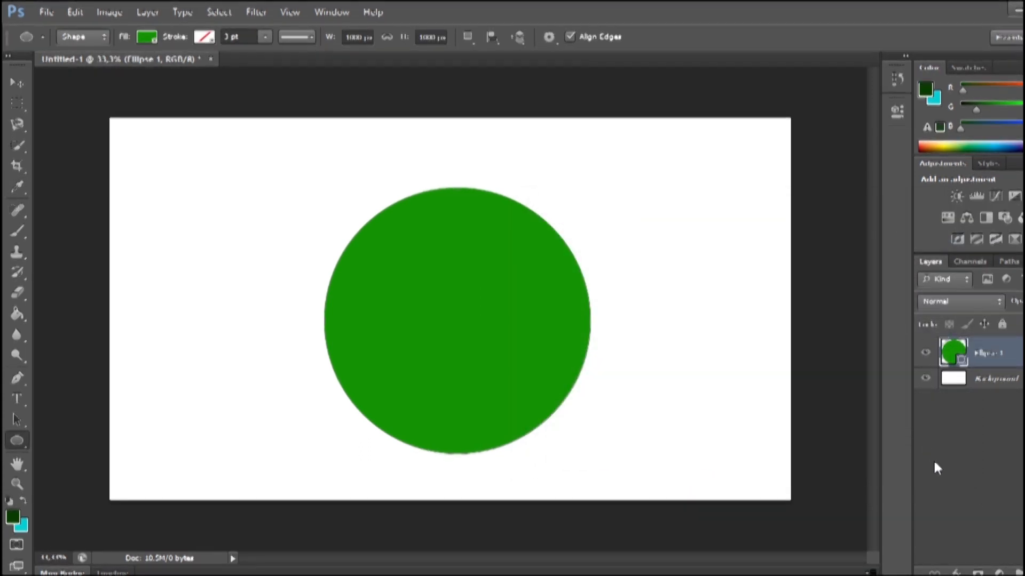
# Add a Gradient Overlay to the circle using the dark green to cyan foreground-to-background gradient preset.
pyautogui.click(956, 573)
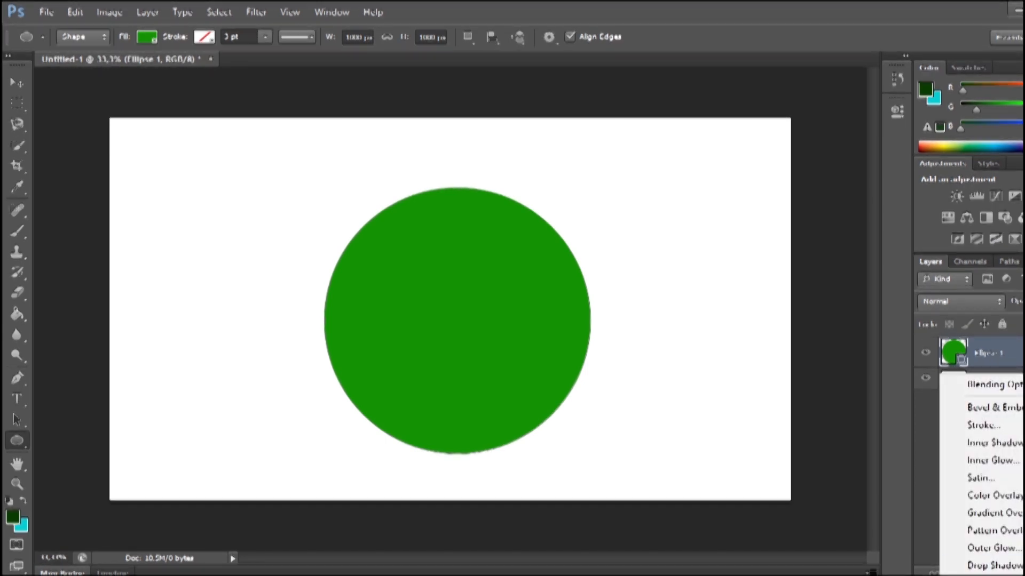
pyautogui.click(993, 515)
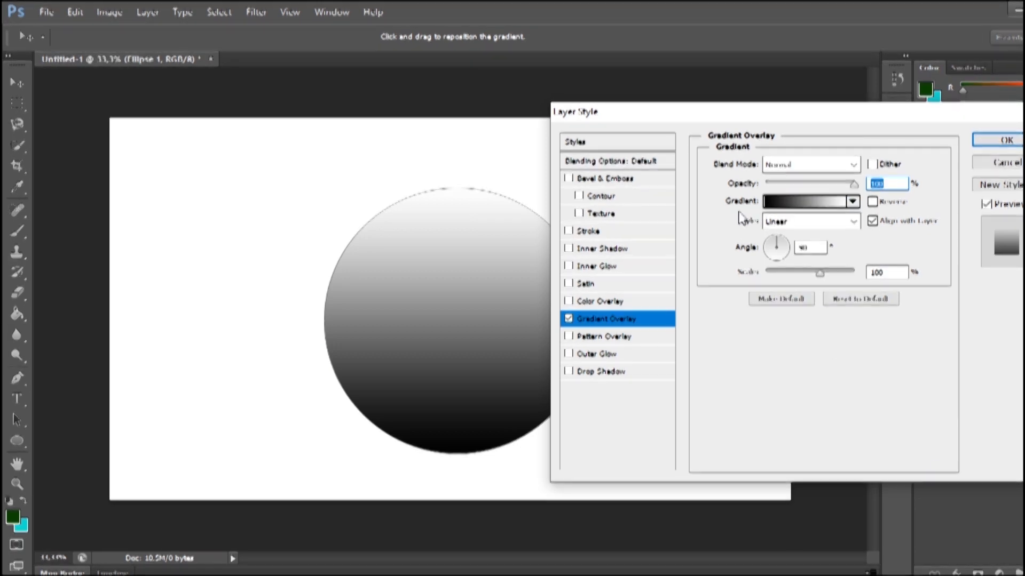
pyautogui.click(851, 203)
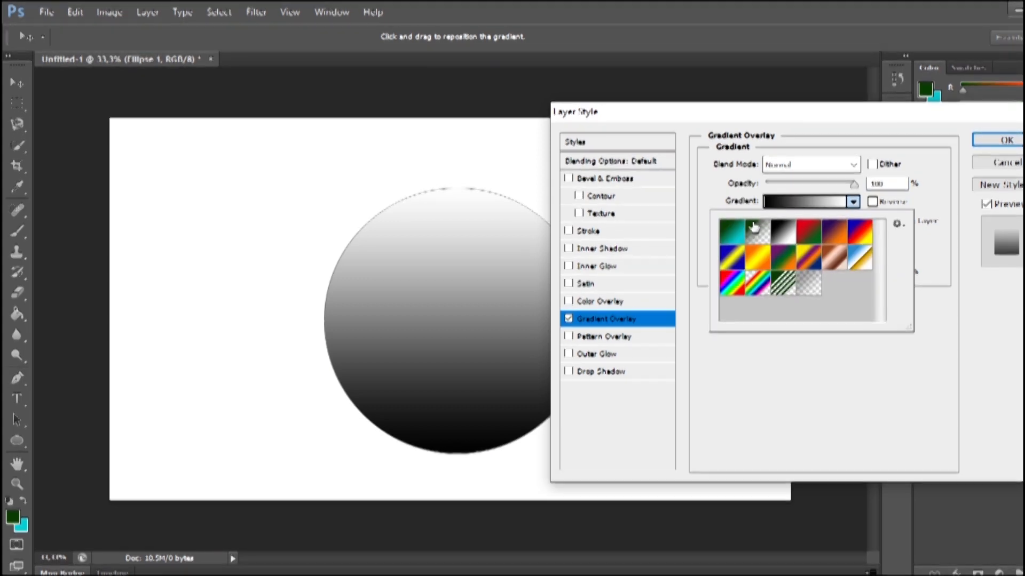
pyautogui.click(734, 236)
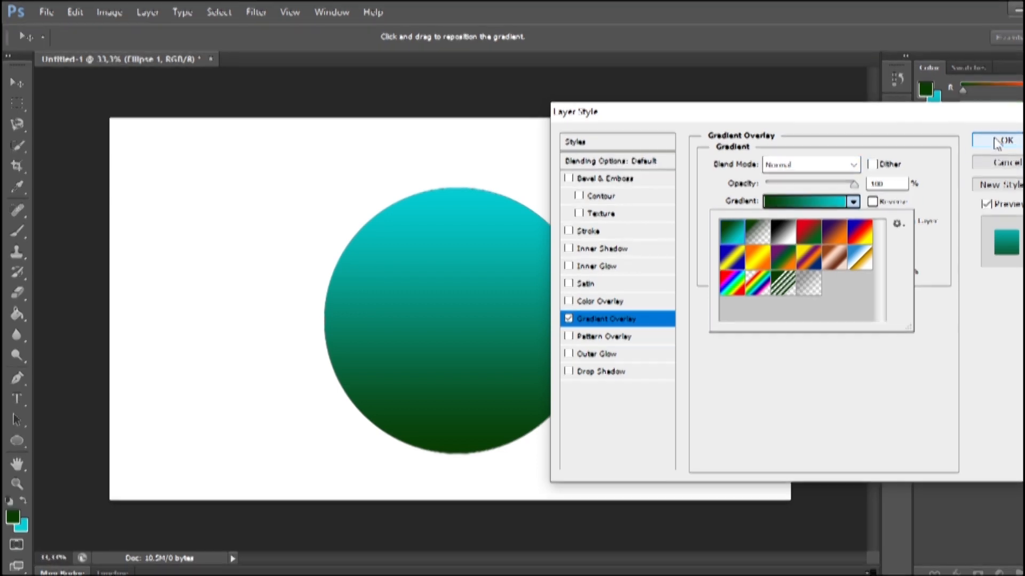
pyautogui.click(996, 142)
pyautogui.click(995, 142)
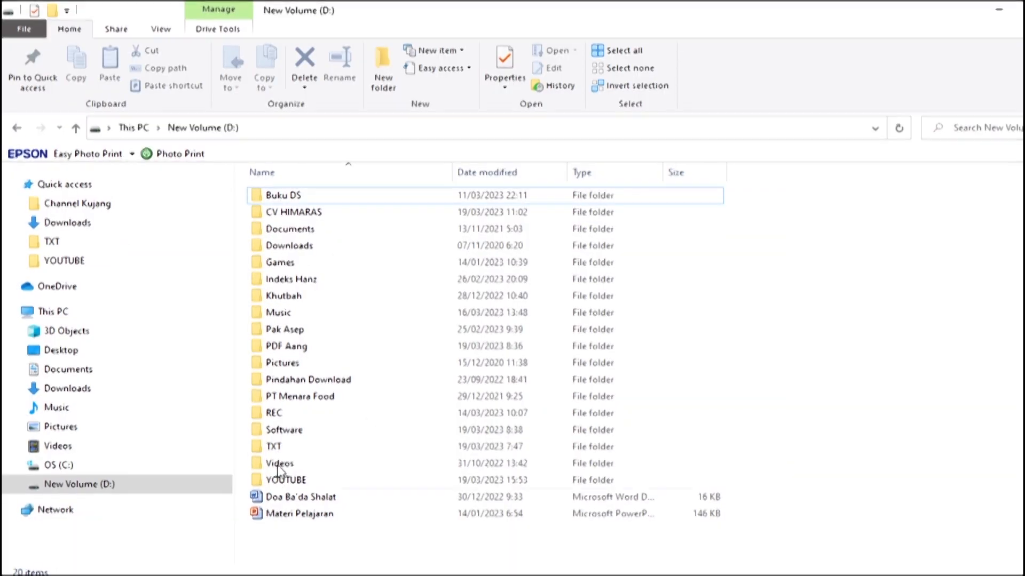
# Place the Cute-Girls-PNG-Pic image from the Downloads folder into the document above the circle.
pyautogui.click(89, 224)
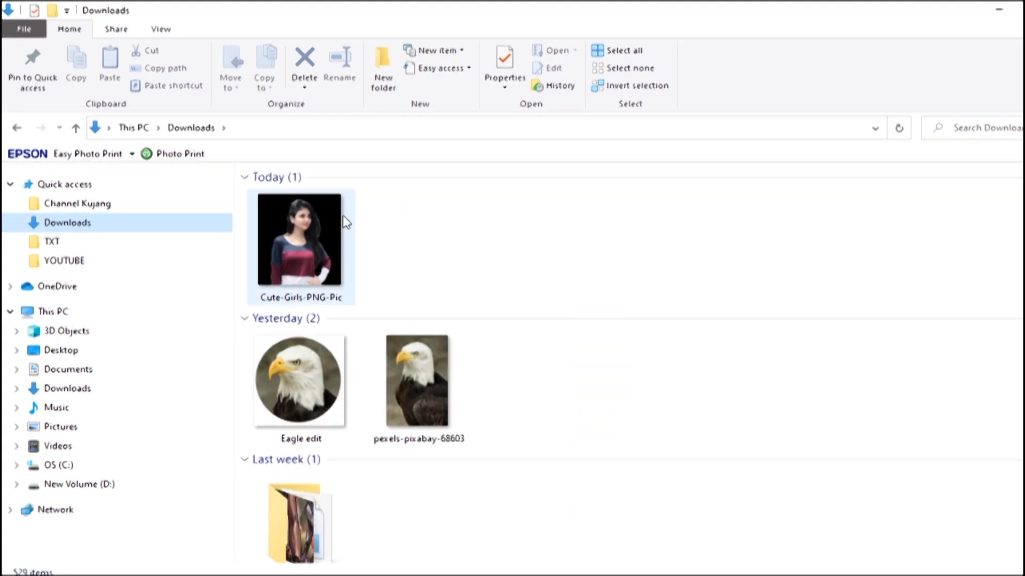
pyautogui.click(296, 237)
pyautogui.moveTo(295, 237); pyautogui.dragTo(463, 353)
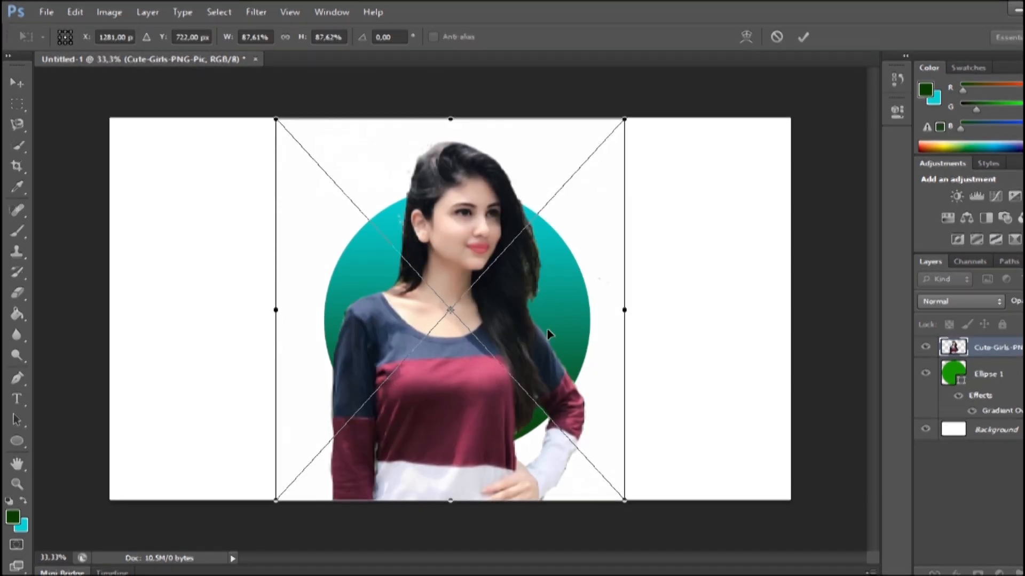
# Scale the placed picture to about 79.6% width and 76.9% height and centre it over the circle with the head above its rim.
pyautogui.moveTo(546, 323); pyautogui.dragTo(559, 283)
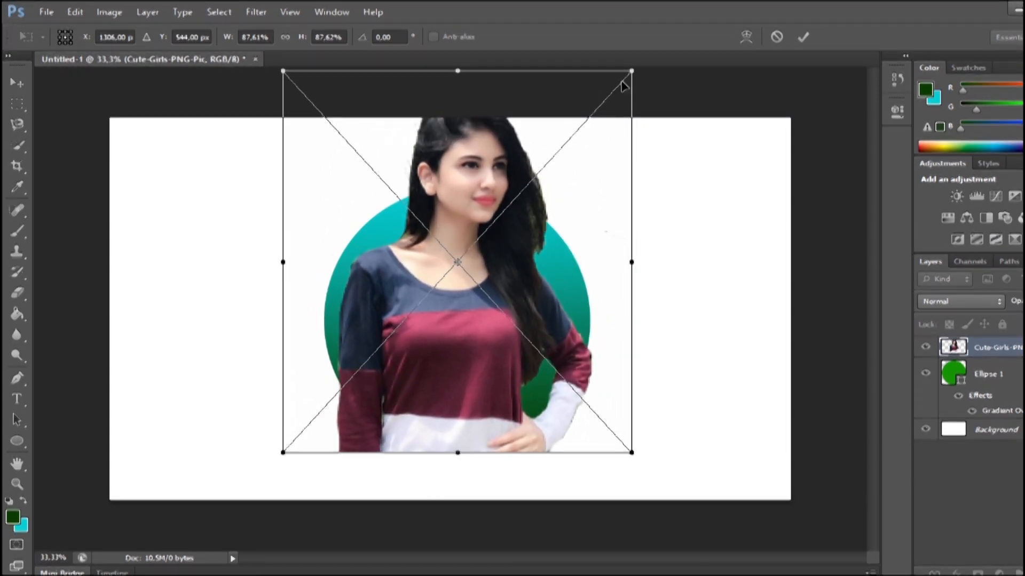
pyautogui.moveTo(630, 73); pyautogui.dragTo(601, 115)
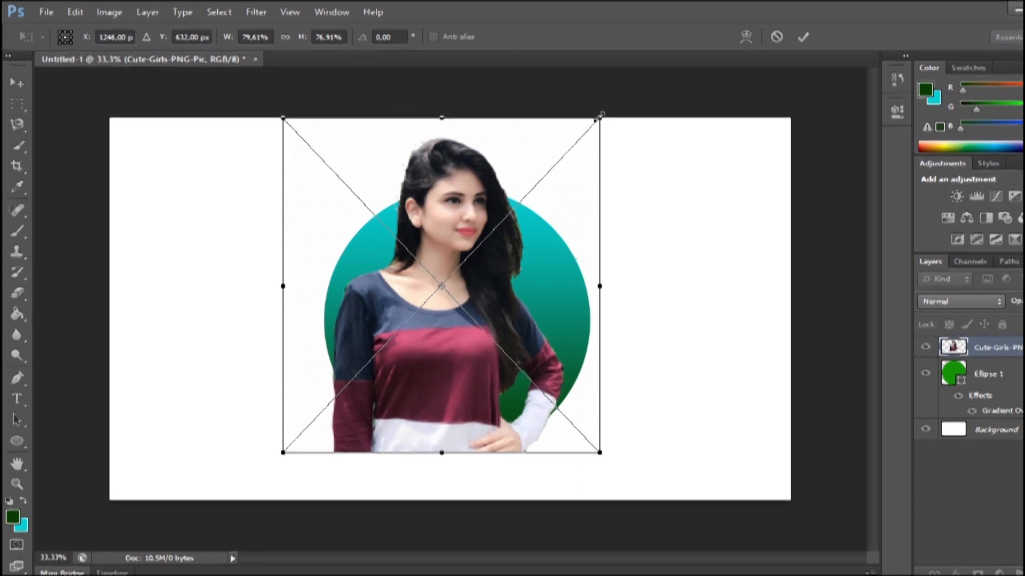
pyautogui.moveTo(542, 264); pyautogui.dragTo(554, 263)
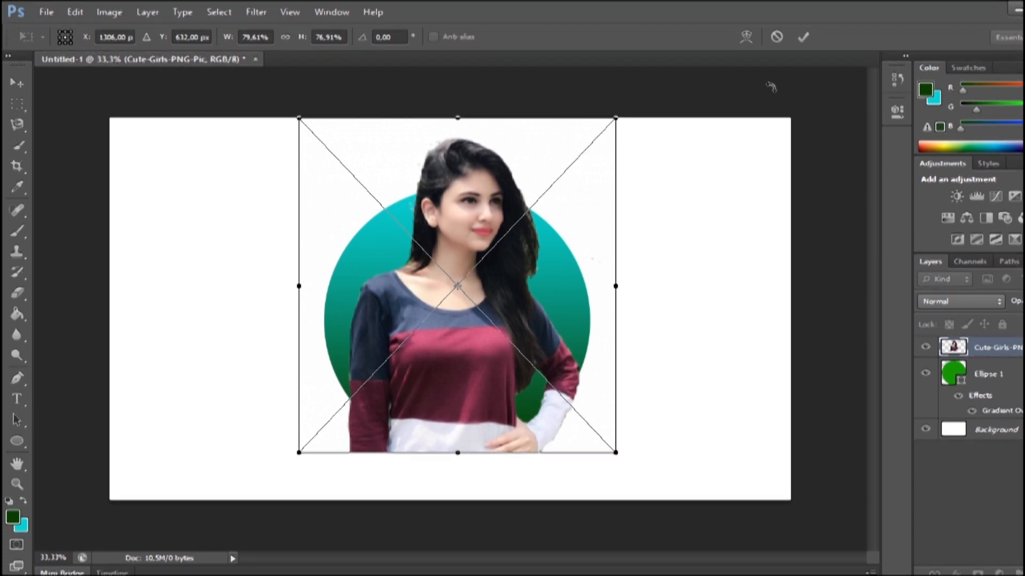
pyautogui.click(803, 37)
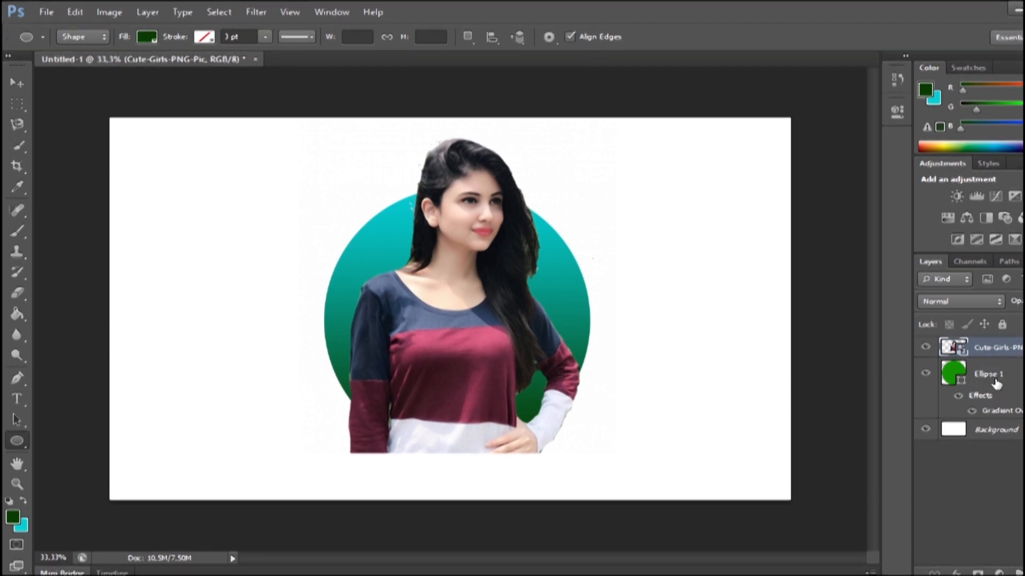
# Load the circle's outline as a selection with the picture layer active, and invert the selection.
pyautogui.keyDown('ctrl'); pyautogui.click(955, 378); pyautogui.keyUp('ctrl')
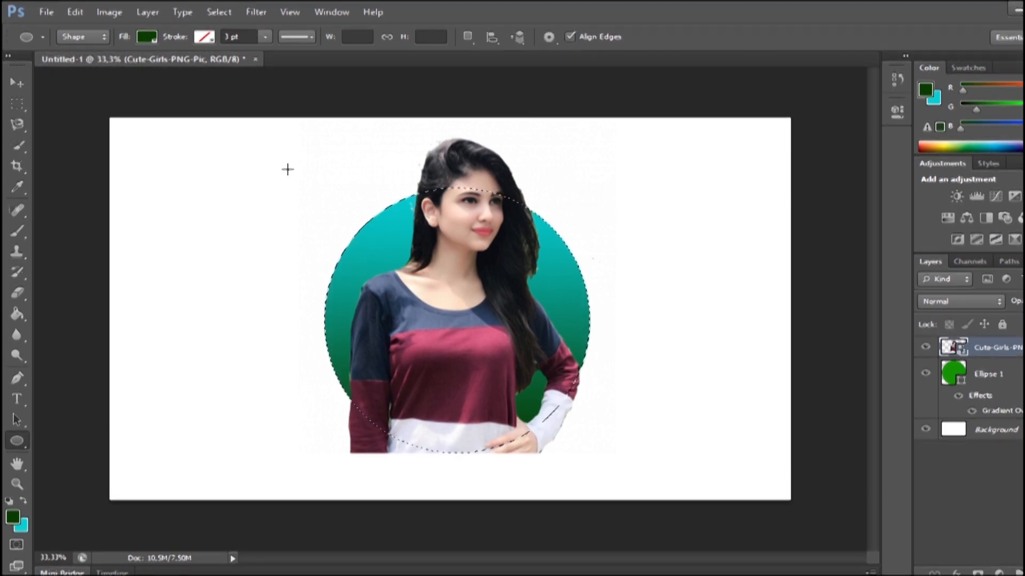
pyautogui.click(18, 147)
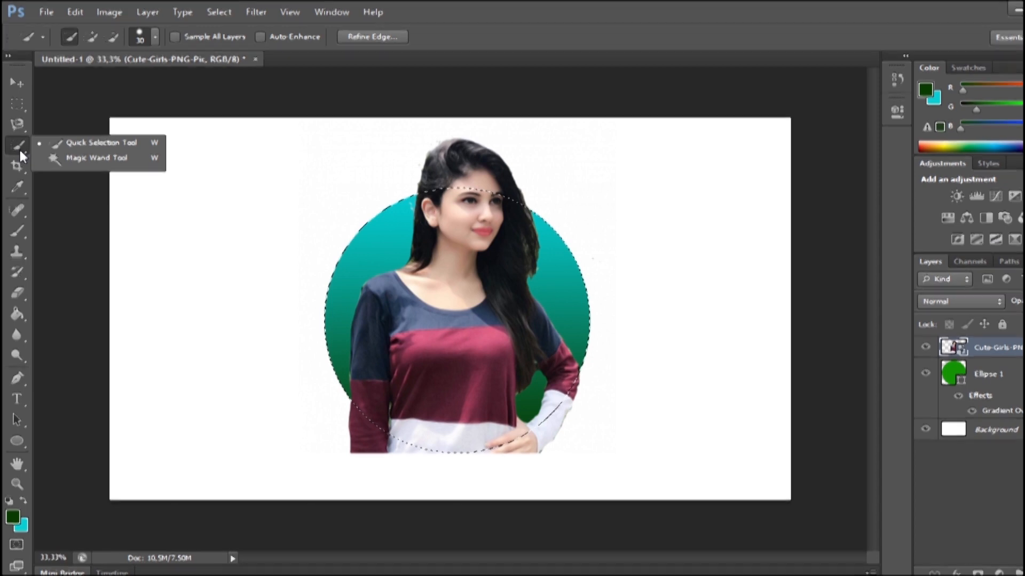
pyautogui.click(97, 144)
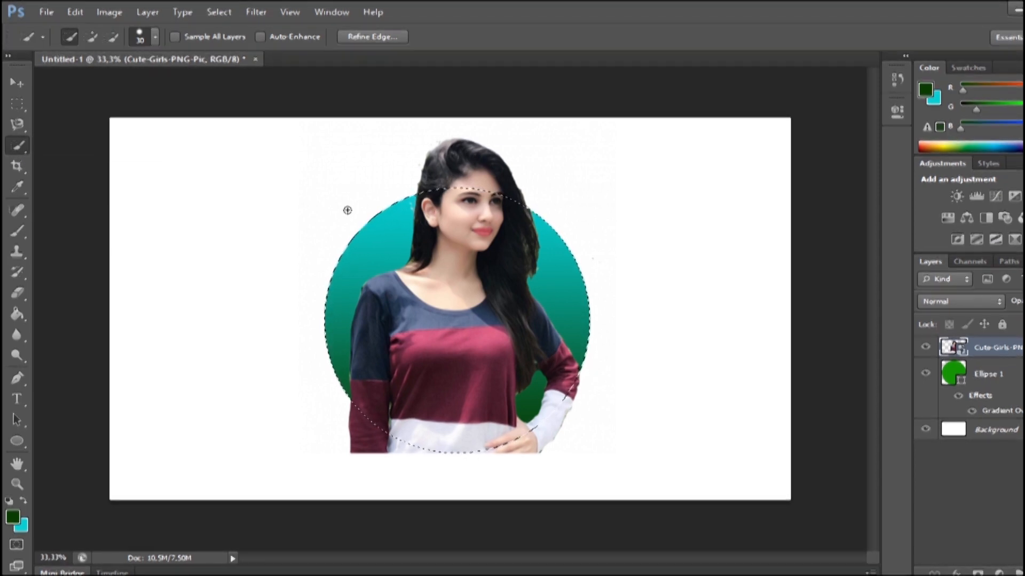
pyautogui.rightClick(441, 271)
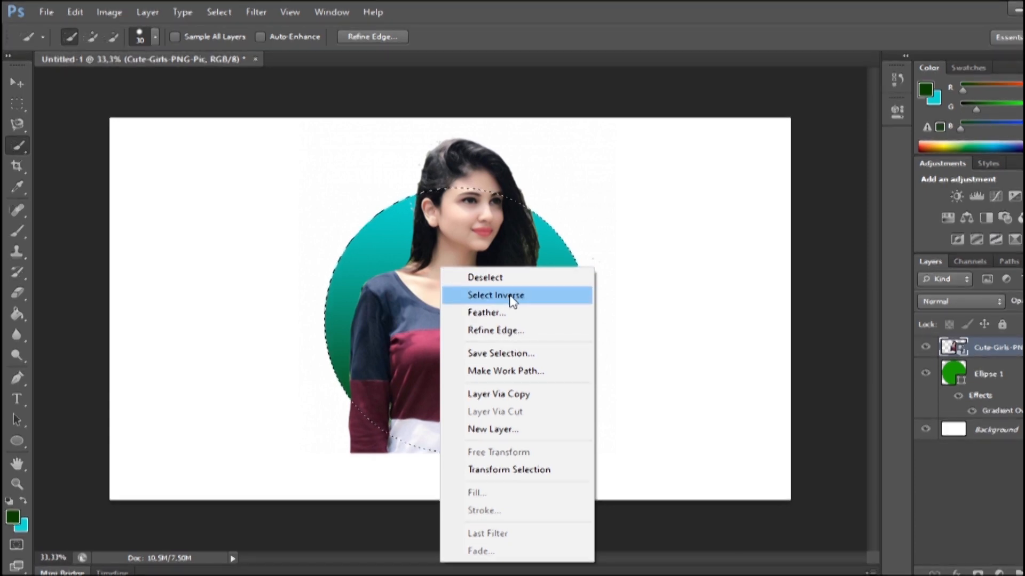
pyautogui.click(509, 297)
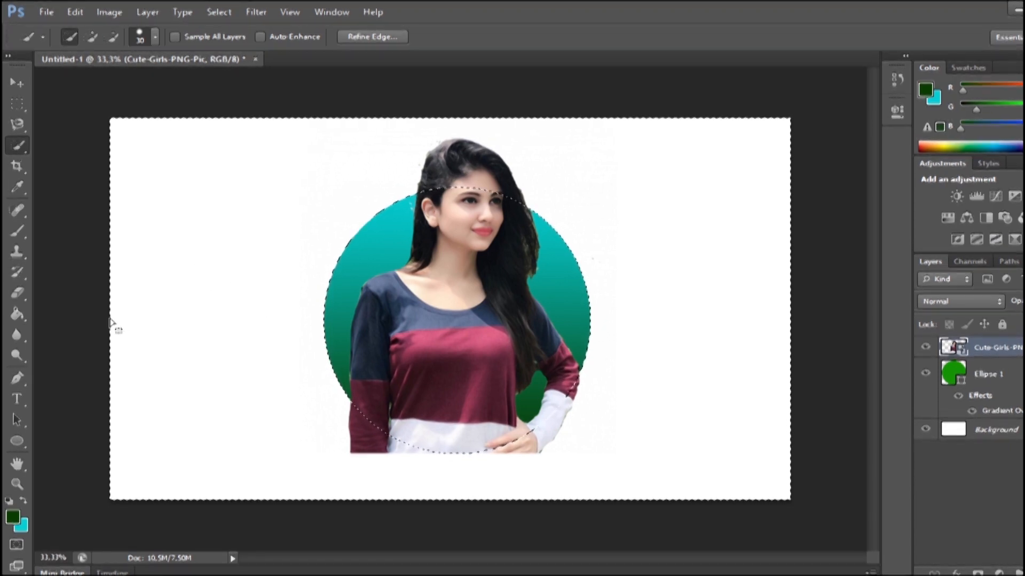
# Rasterize the picture layer and erase the body parts outside the circle's lower edge with a 391 px hard round eraser.
pyautogui.click(15, 296)
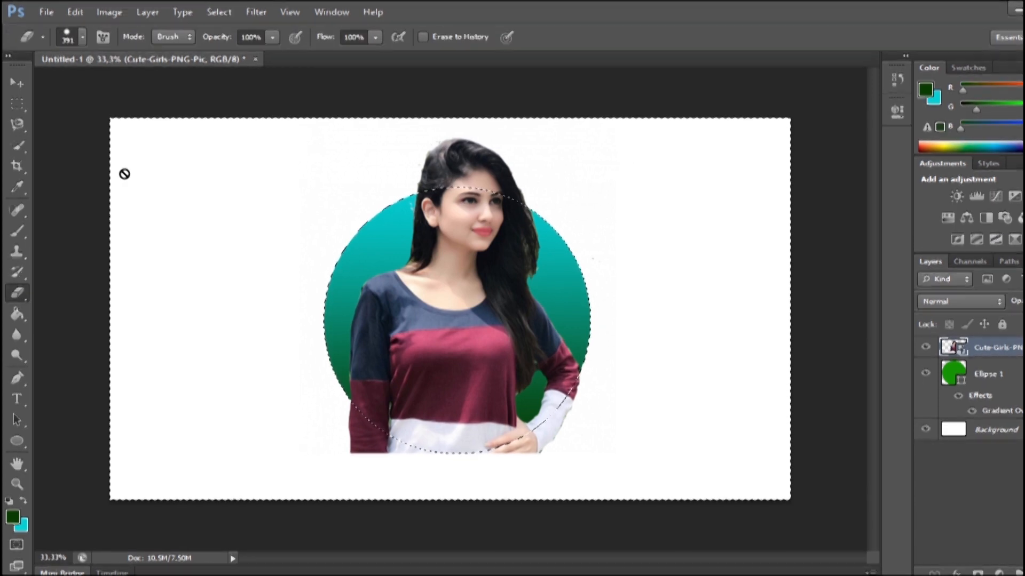
pyautogui.click(82, 37)
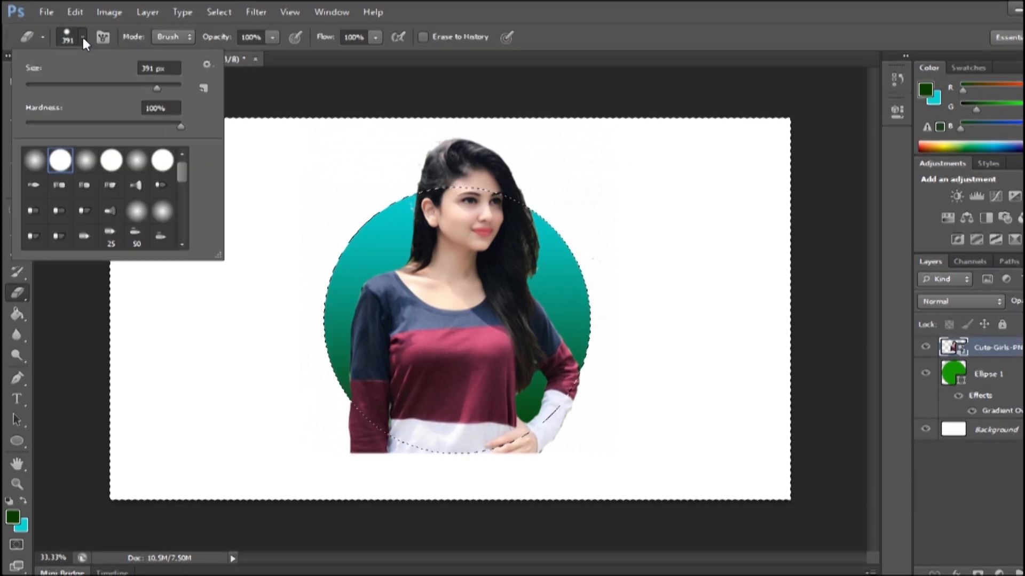
pyautogui.click(111, 160)
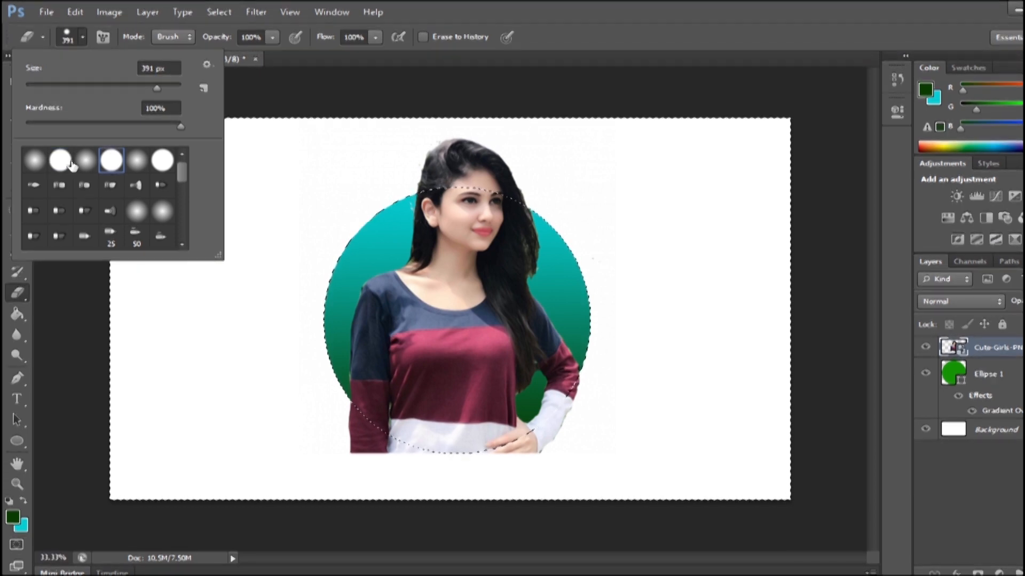
pyautogui.click(325, 405)
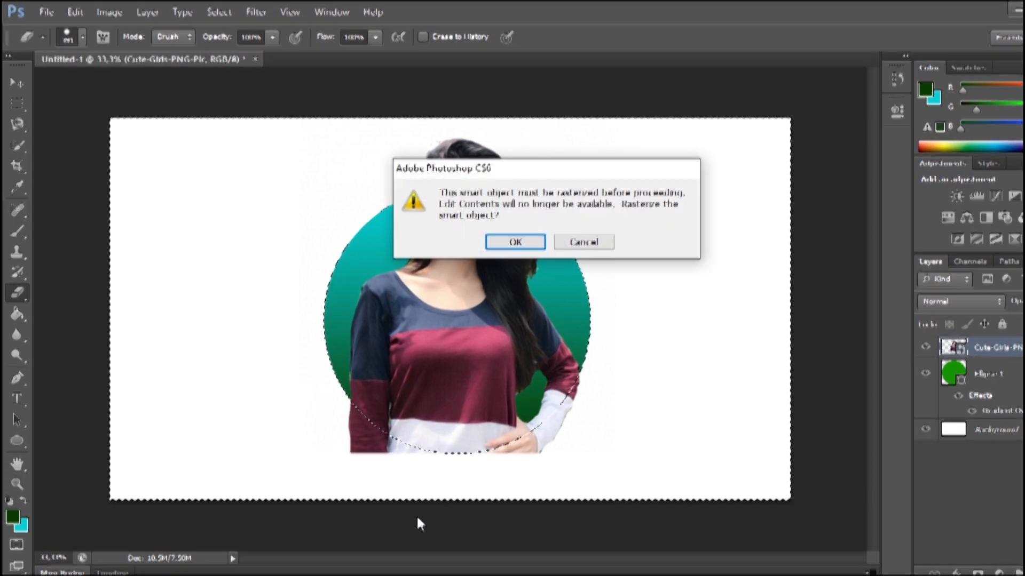
pyautogui.click(515, 242)
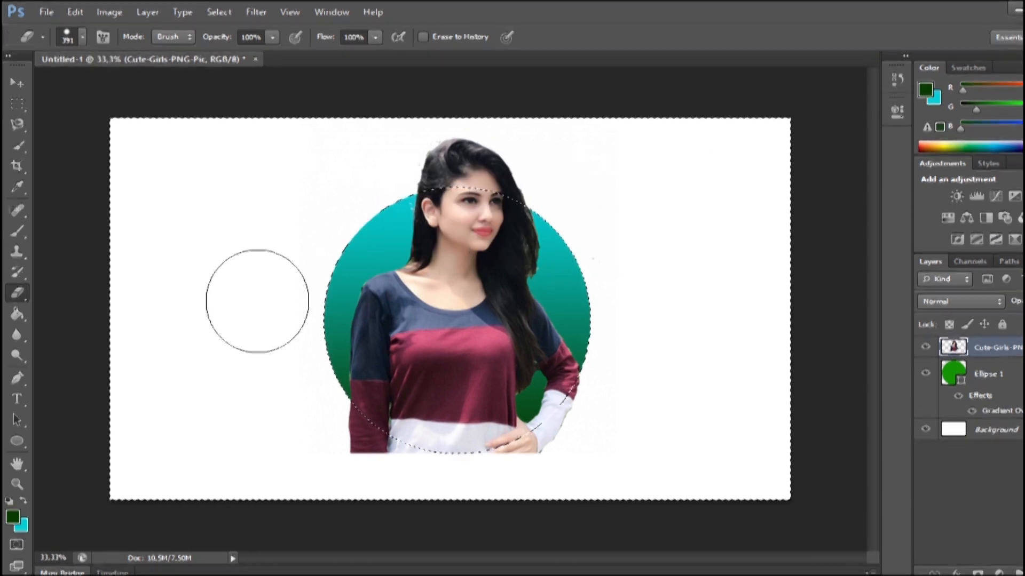
pyautogui.moveTo(263, 331); pyautogui.dragTo(368, 453)
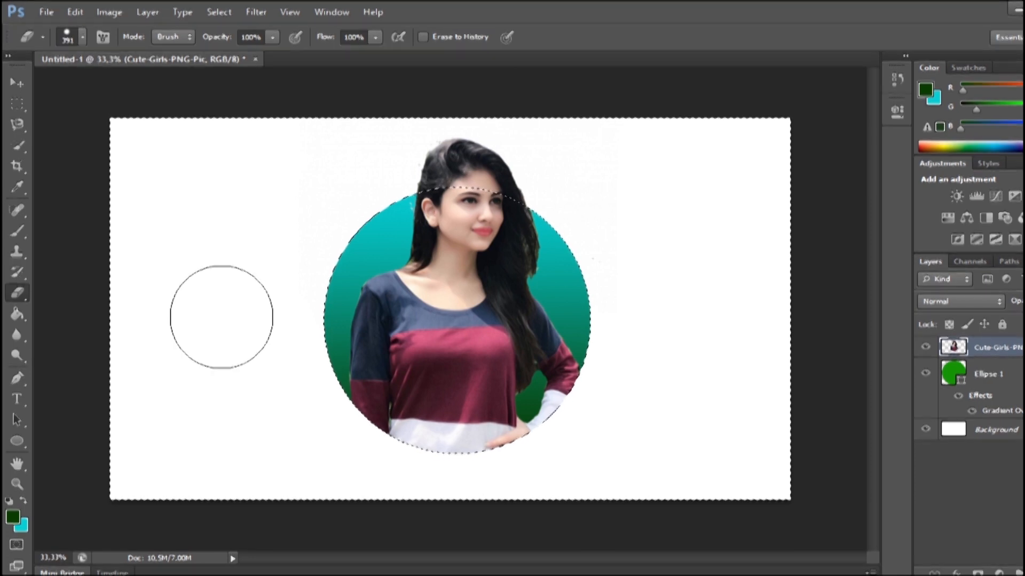
# Clear the selection and hide the white Background layer.
pyautogui.hotkey('ctrl', 'd')
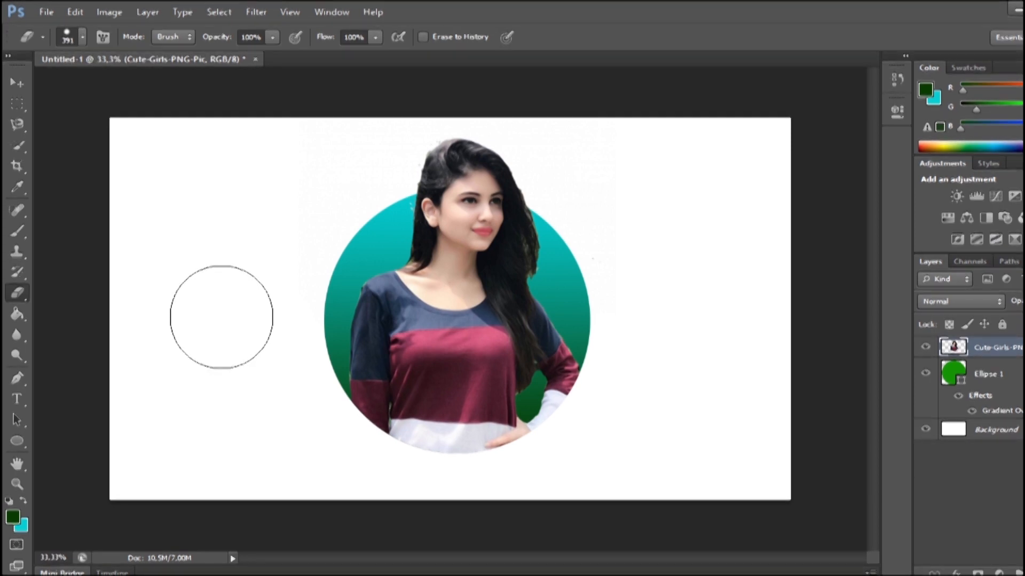
pyautogui.click(926, 430)
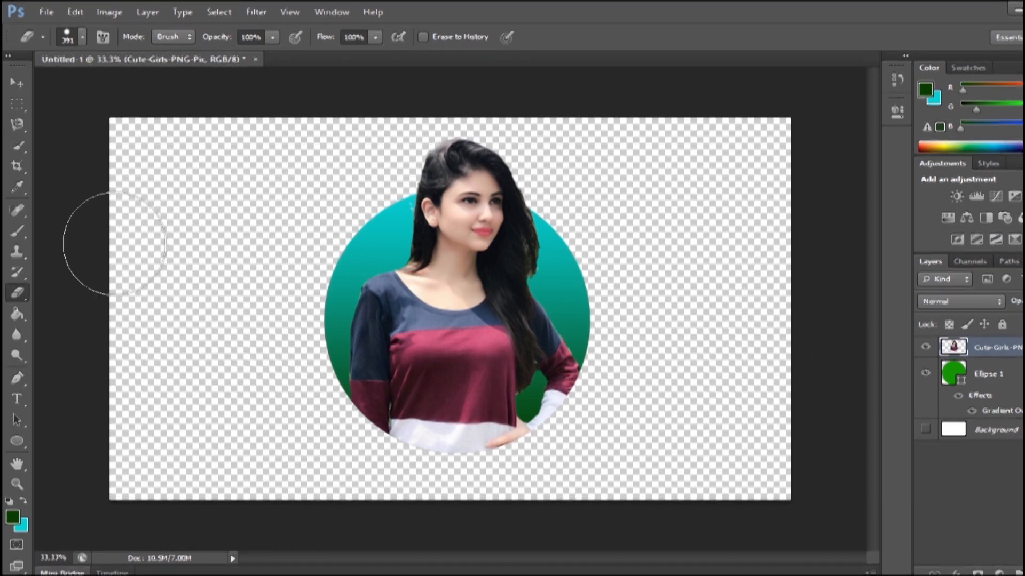
# Crop the canvas on all four sides to a portrait frame with a narrow margin around the circle and the woman's head.
pyautogui.click(15, 166)
pyautogui.moveTo(111, 309); pyautogui.dragTo(211, 343)
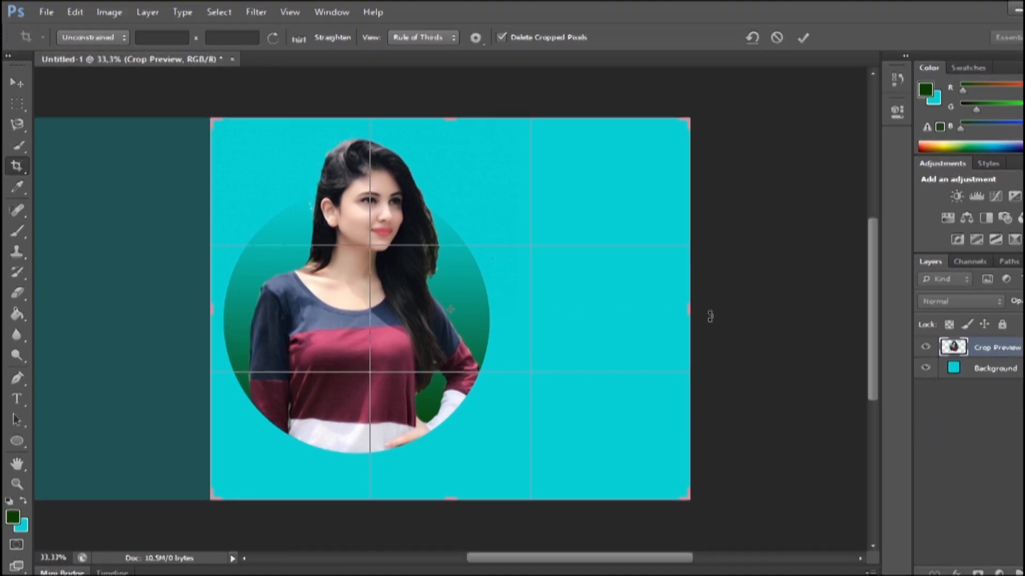
pyautogui.moveTo(690, 311); pyautogui.dragTo(596, 287)
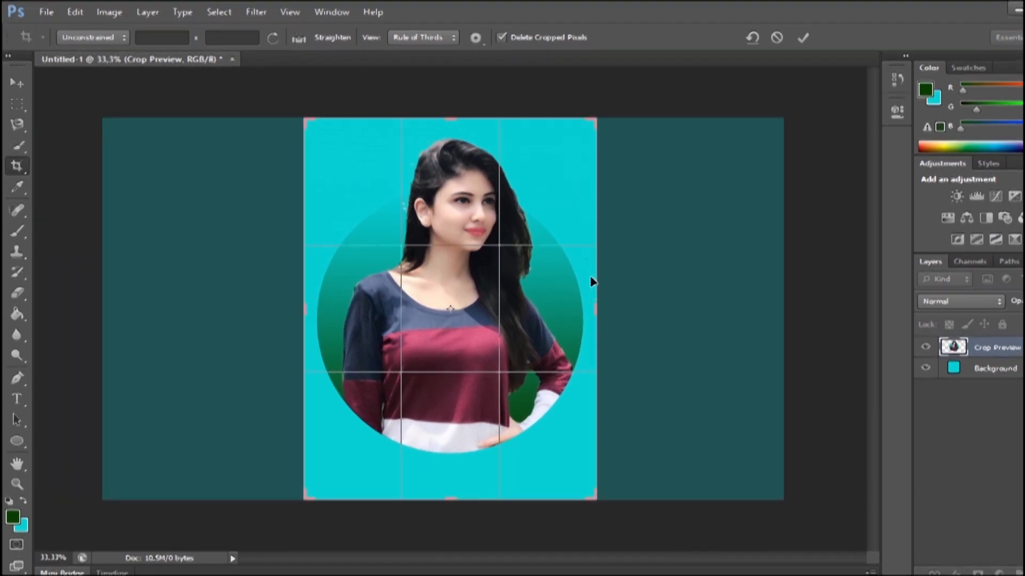
pyautogui.moveTo(449, 118); pyautogui.dragTo(448, 123)
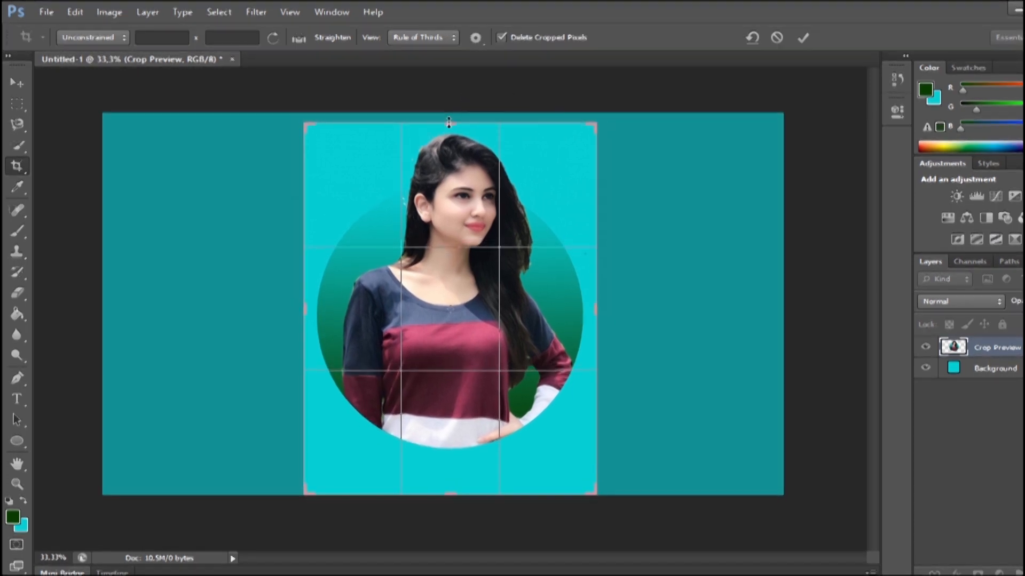
pyautogui.moveTo(449, 489); pyautogui.dragTo(450, 477)
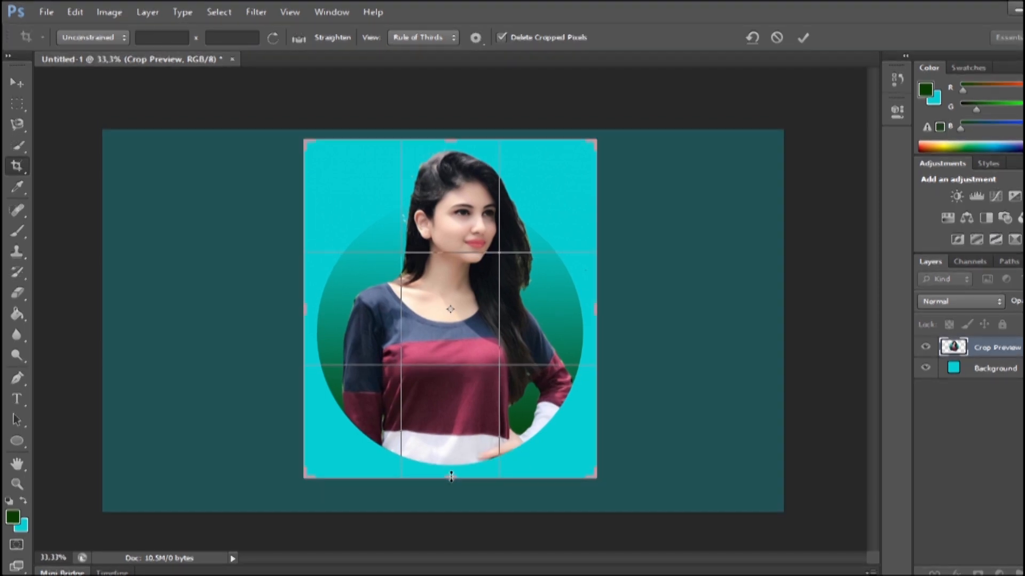
pyautogui.click(18, 83)
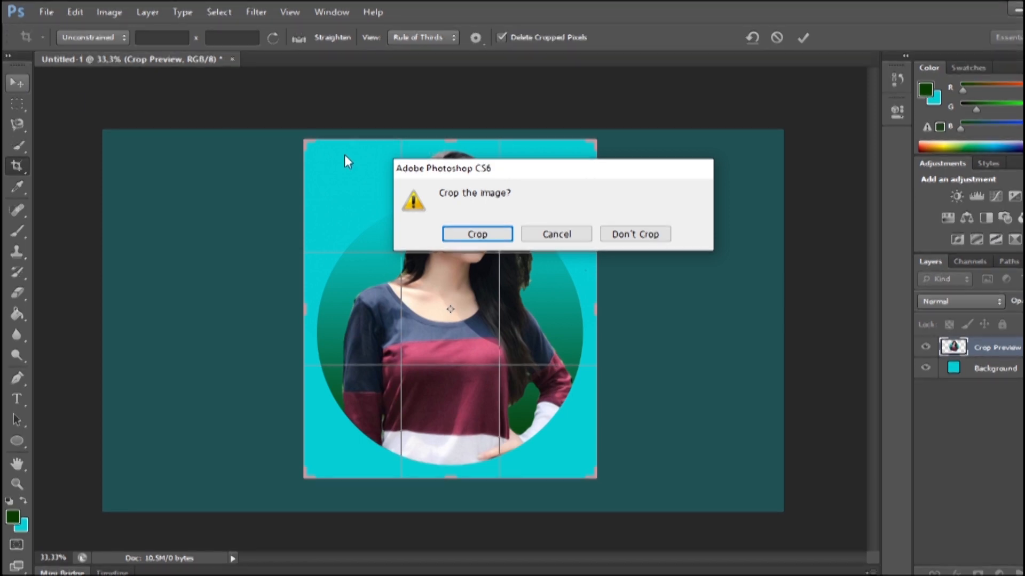
pyautogui.click(481, 234)
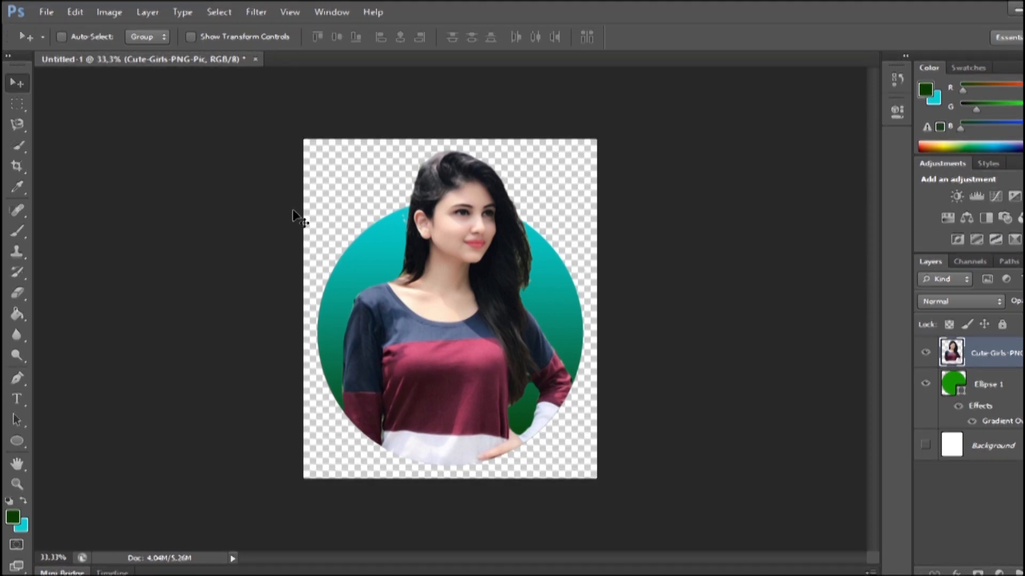
# Save the image as a PNG named "Objek Keluar Lingkaran" in the Downloads folder with smallest/slow compression and no interlacing.
pyautogui.click(44, 14)
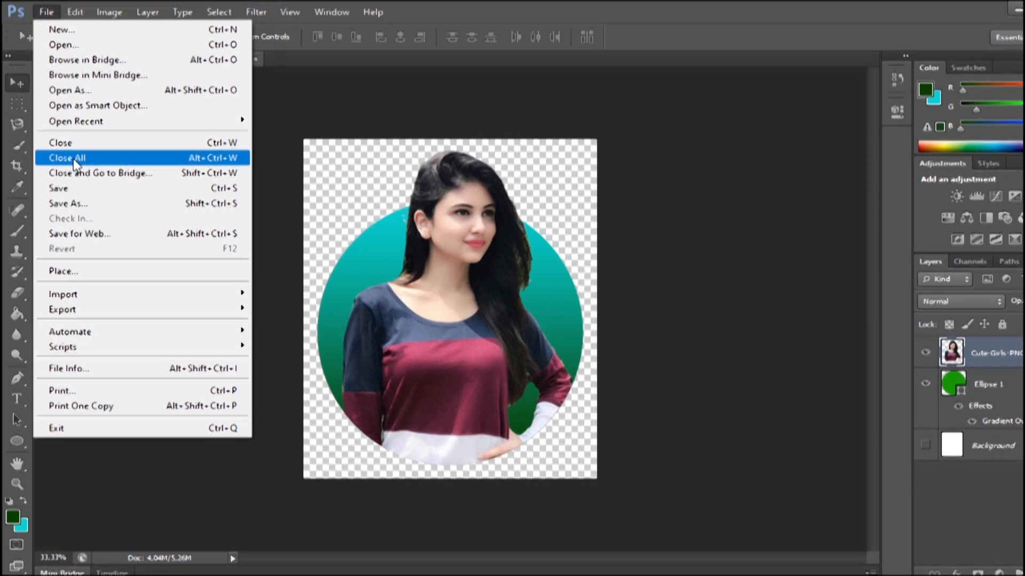
pyautogui.click(338, 410)
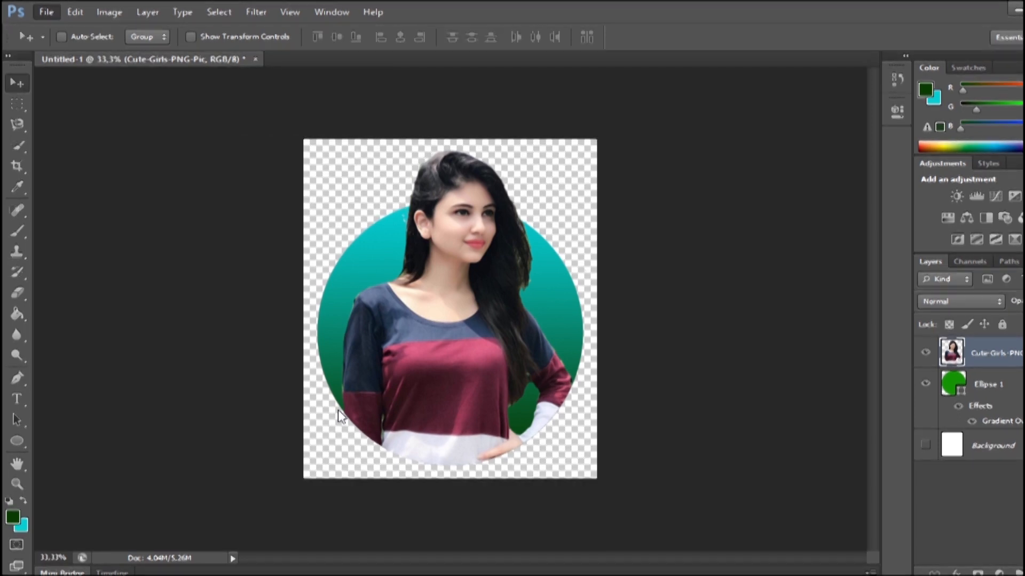
pyautogui.hotkey('ctrl', 'shift', 's')
pyautogui.click(580, 339)
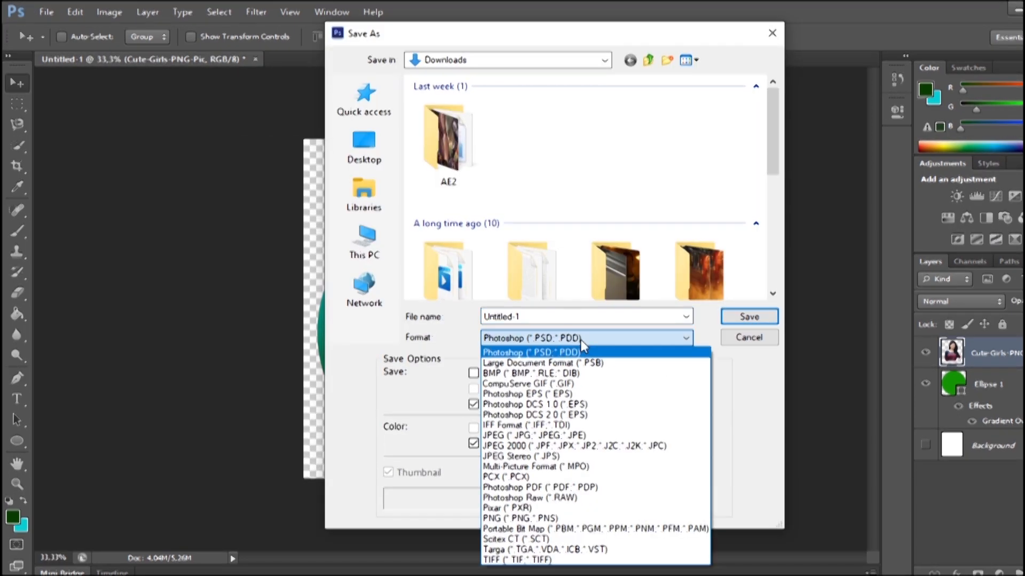
pyautogui.click(547, 521)
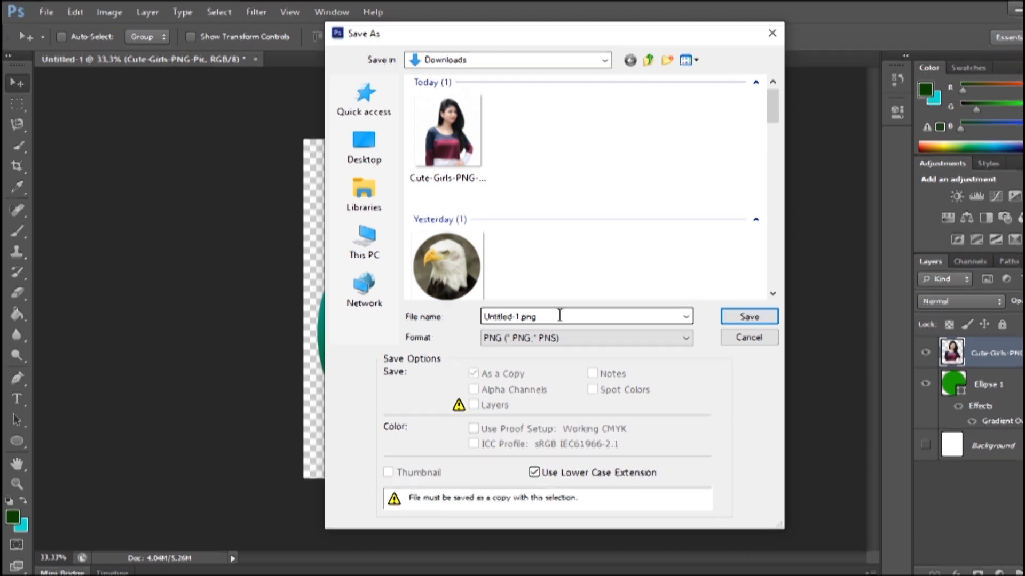
pyautogui.doubleClick(578, 315)
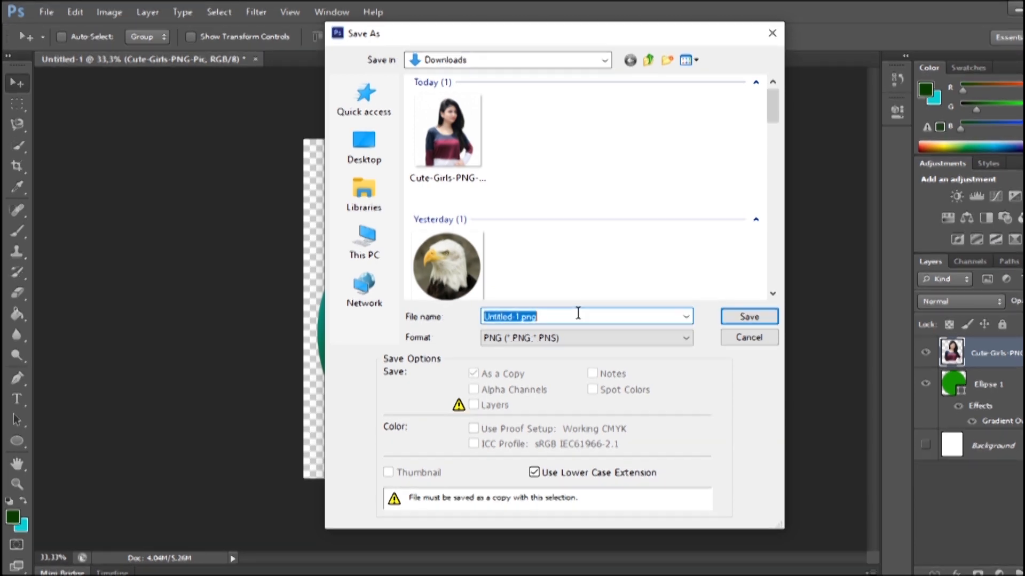
pyautogui.write('Objek Keluar Lingkaran')
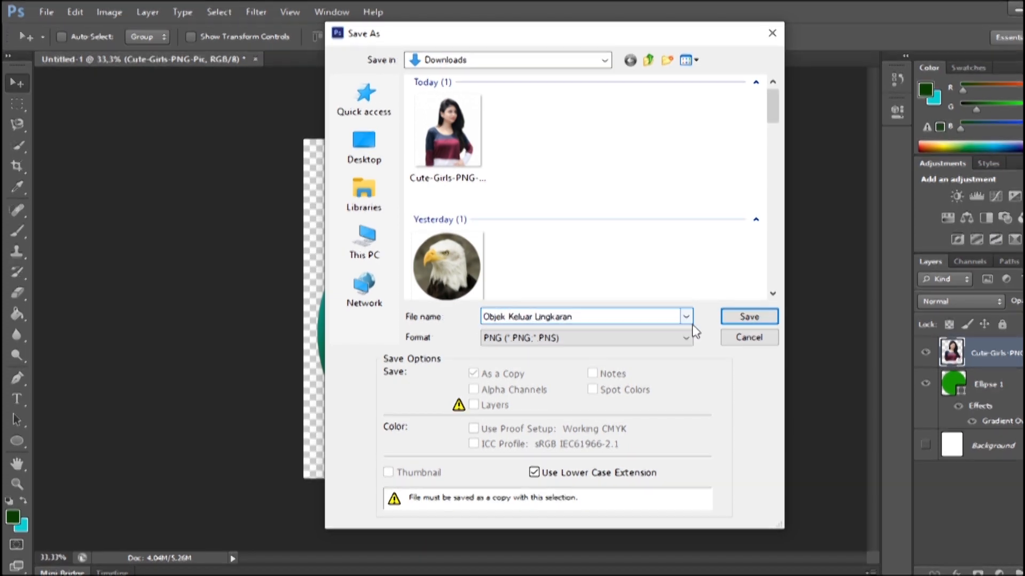
pyautogui.click(739, 315)
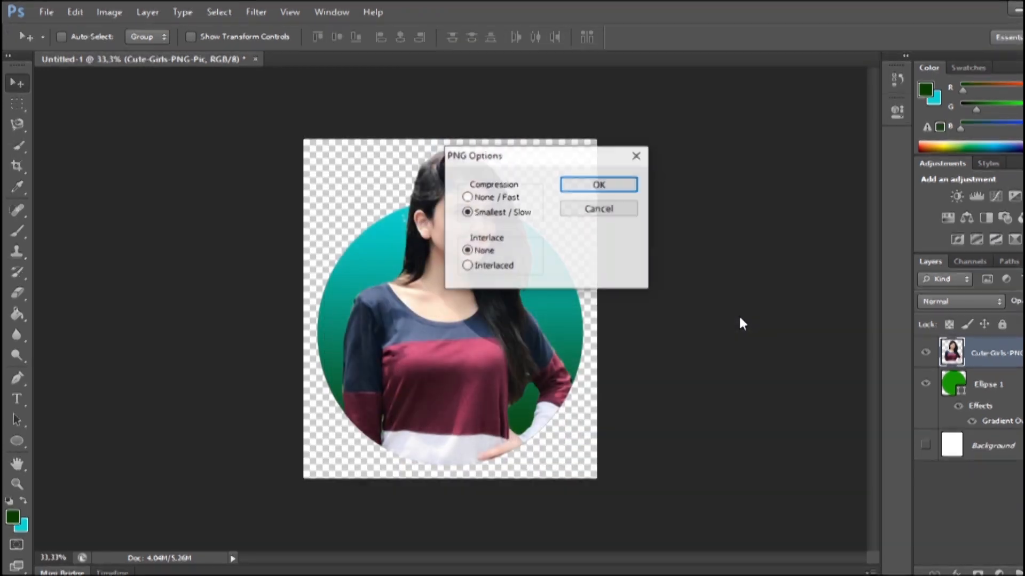
pyautogui.click(596, 186)
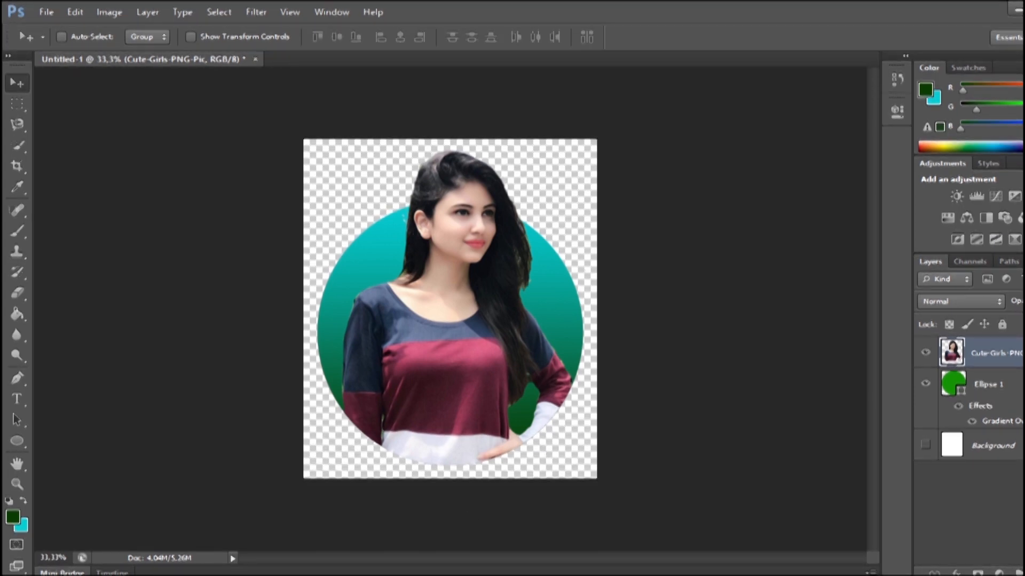
pyautogui.click(968, 575)
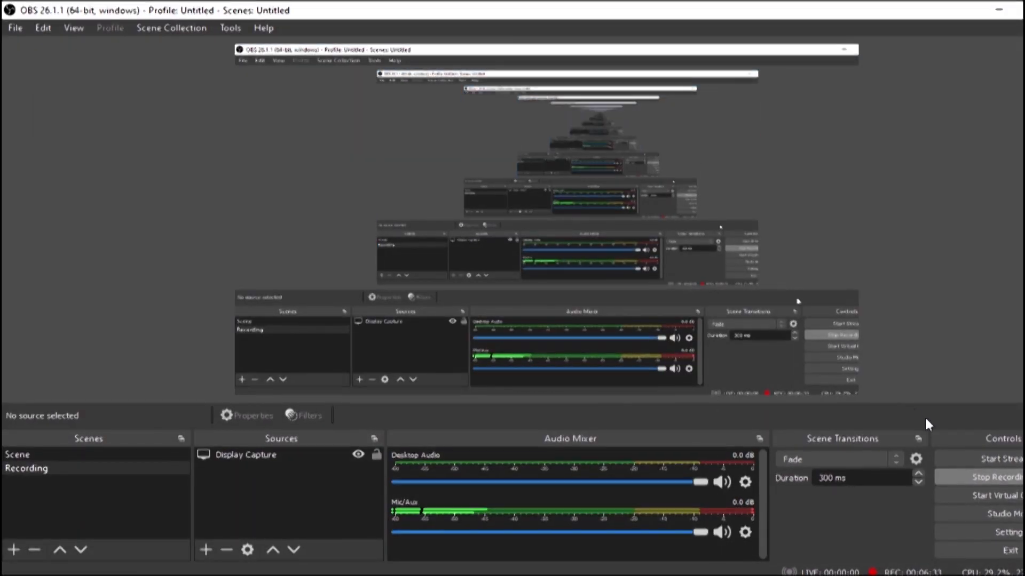